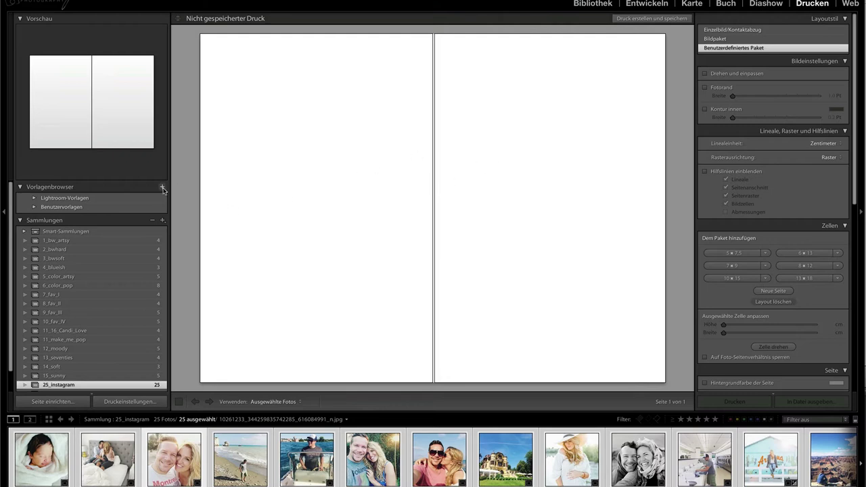
# Create a new template folder named Candi_PrintPresets in the Template Browser
pyautogui.rightClick(123, 195)
pyautogui.click(135, 201)
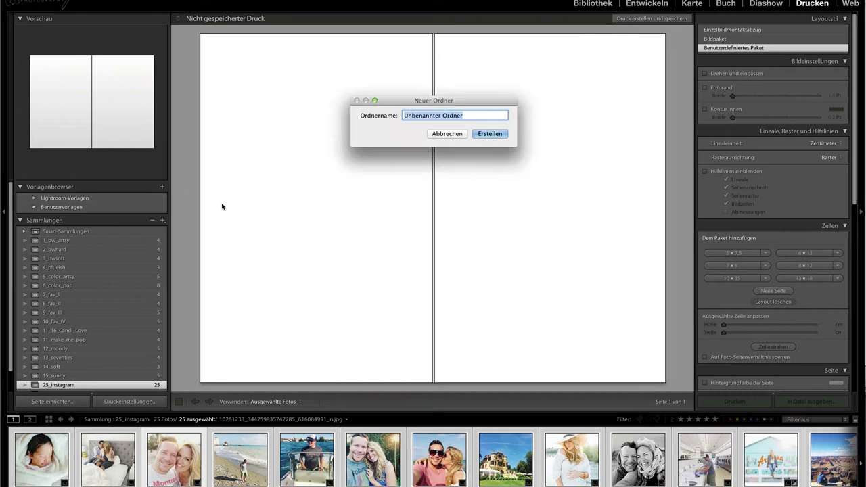
pyautogui.write('Candi_Presets_V_2')
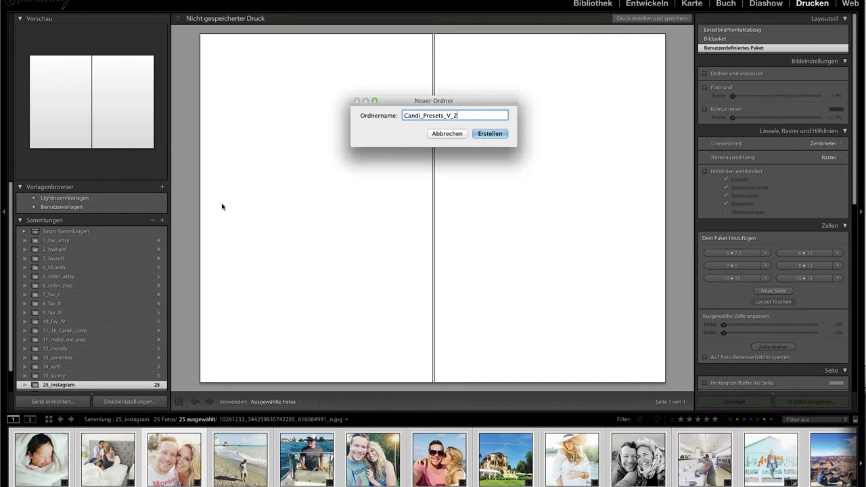
pyautogui.press('BackSpace')
pyautogui.press('BackSpace')
pyautogui.press('BackSpace')
pyautogui.press('BackSpace')
pyautogui.press('BackSpace')
pyautogui.press('BackSpace')
pyautogui.press('BackSpace')
pyautogui.press('BackSpace')
pyautogui.press('BackSpace')
pyautogui.write('intPresets')
pyautogui.press('Return')
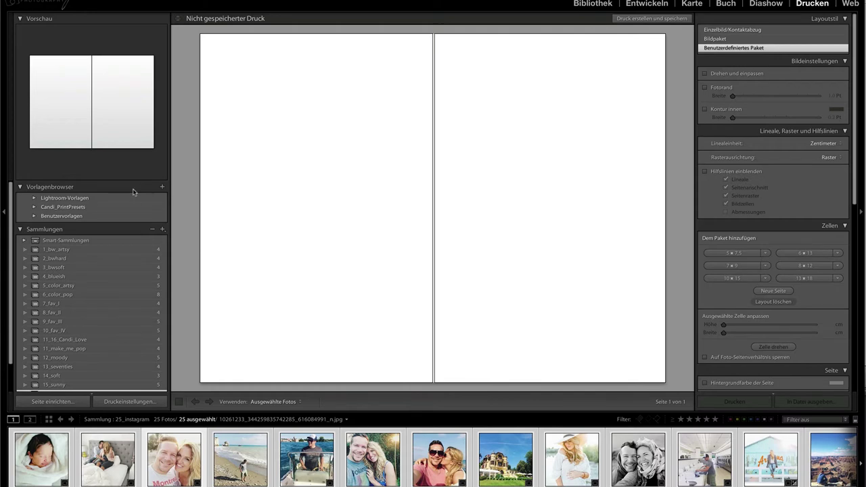
# Import all nine .lrtemplate files from Candi_PrintPreset_v2 into the Candi_PrintPresets folder
pyautogui.rightClick(95, 207)
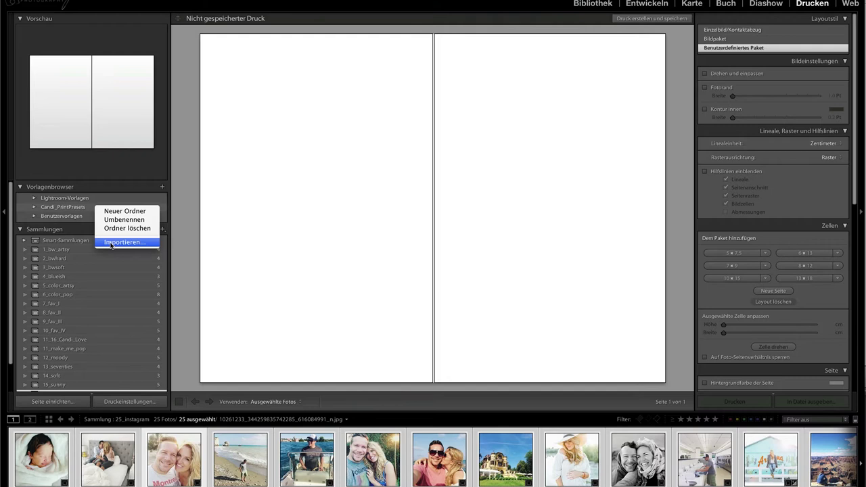
pyautogui.click(111, 242)
pyautogui.click(405, 129)
pyautogui.doubleClick(405, 128)
pyautogui.click(404, 128)
pyautogui.press('super+a')
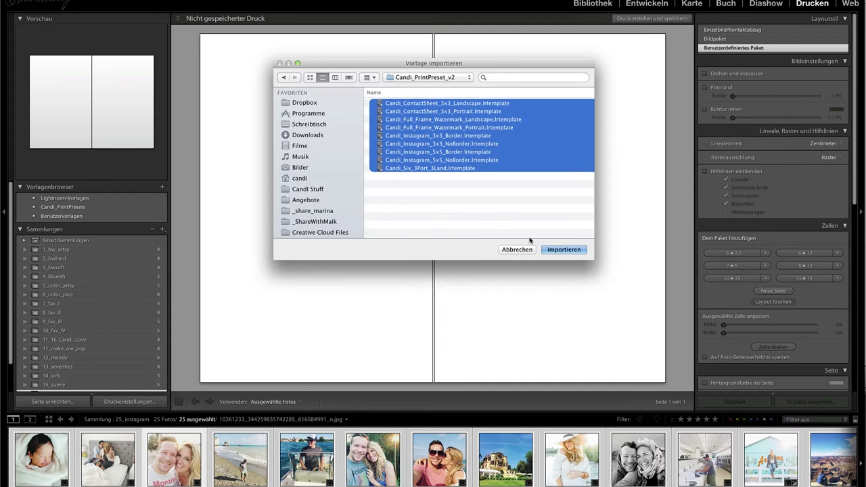
pyautogui.click(562, 249)
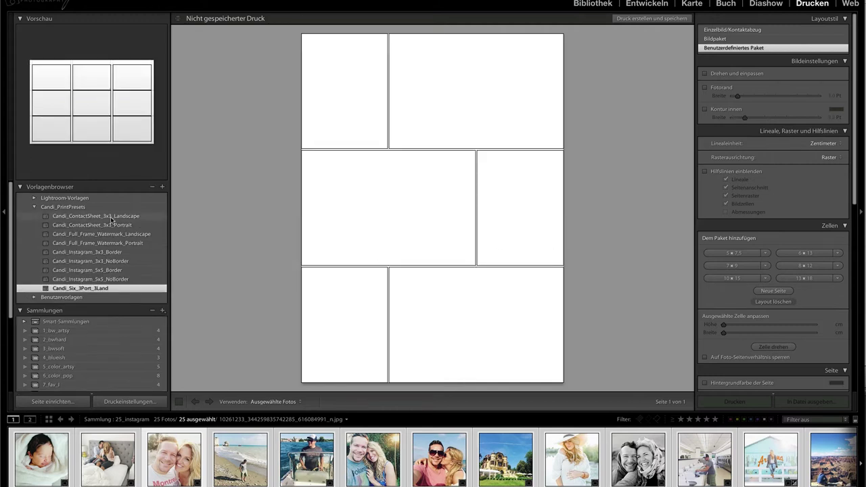
# Compare the 3x3 and 5x5 Instagram layouts, with and without borders, and settle on Candi_Instagram_5x5_Border
pyautogui.click(108, 254)
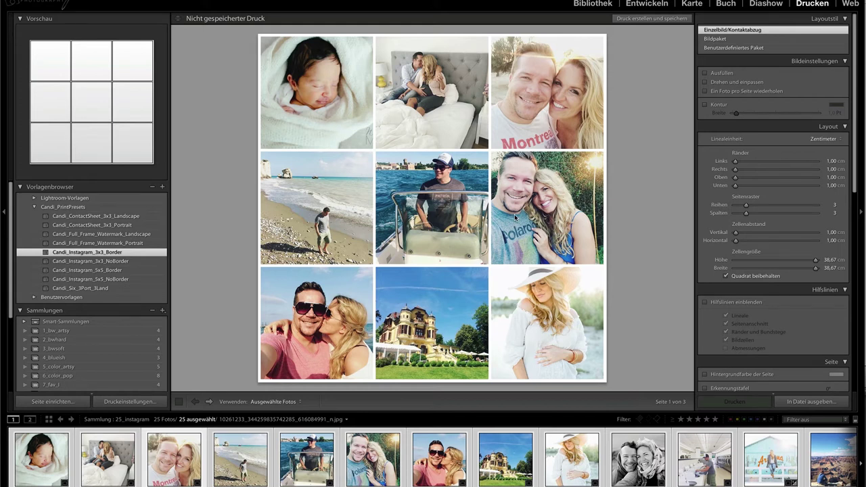
pyautogui.click(120, 263)
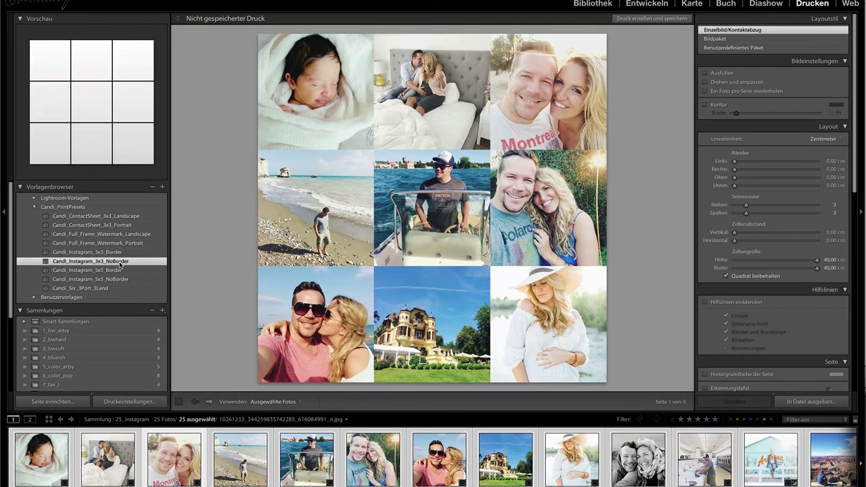
pyautogui.click(120, 271)
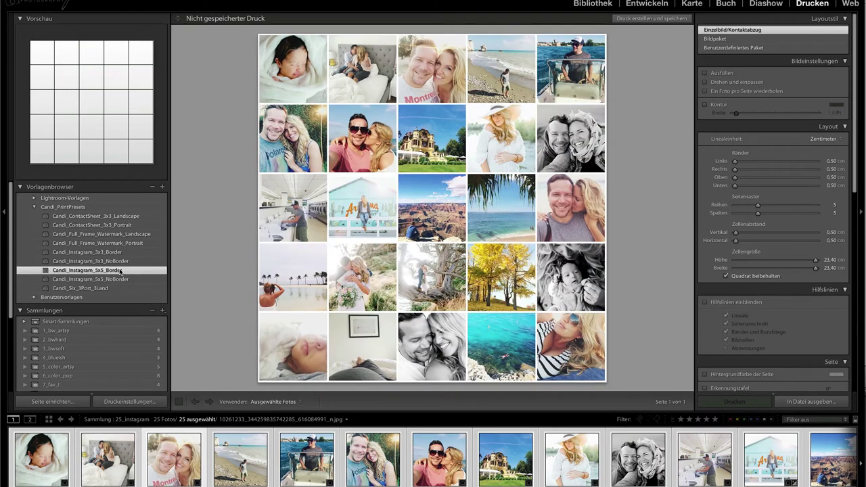
pyautogui.click(121, 280)
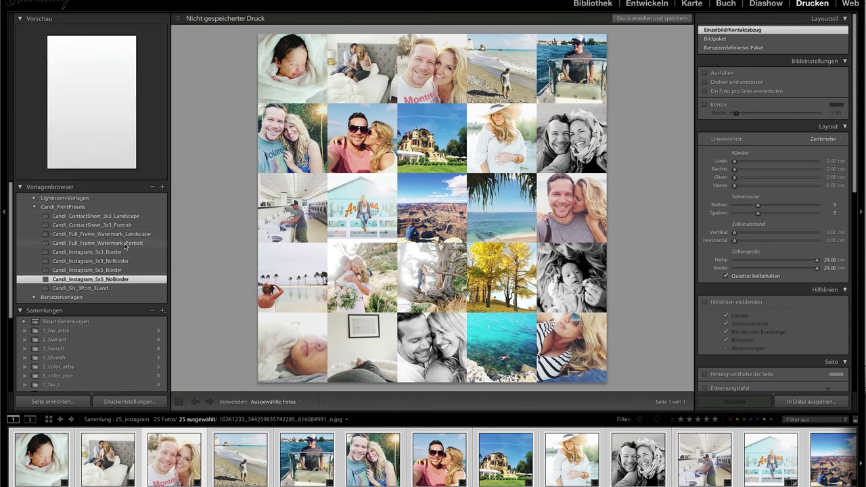
pyautogui.click(121, 270)
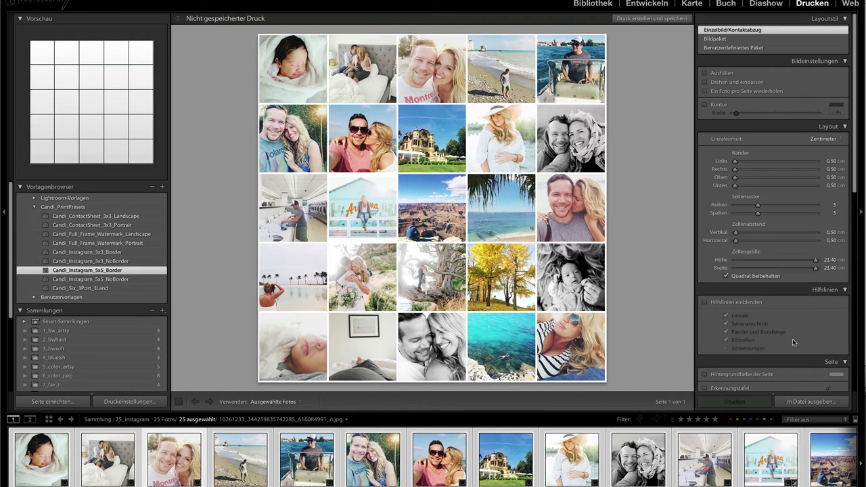
# Print the 5x5 grid to a file named IG_print_1_test in Downloads
pyautogui.click(799, 401)
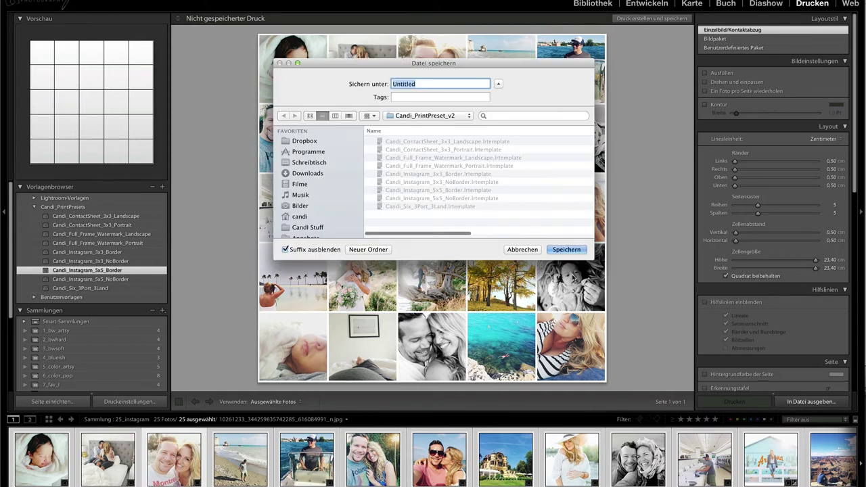
pyautogui.click(330, 173)
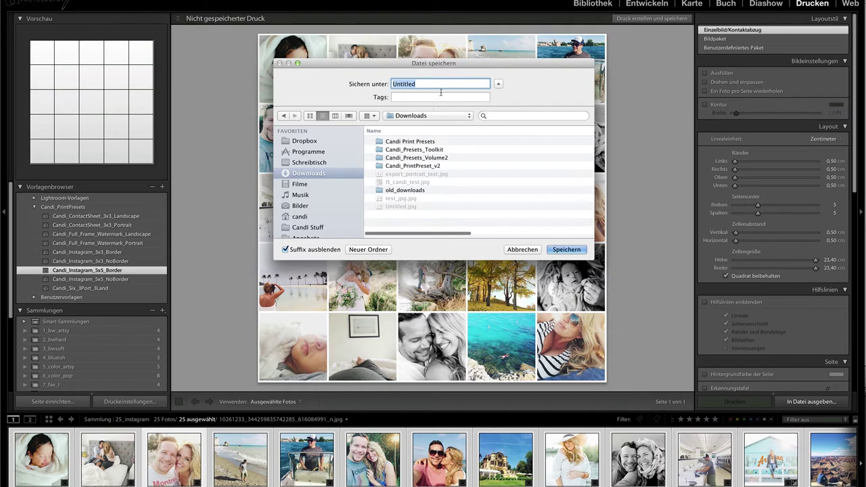
pyautogui.write('IG_print_1_test')
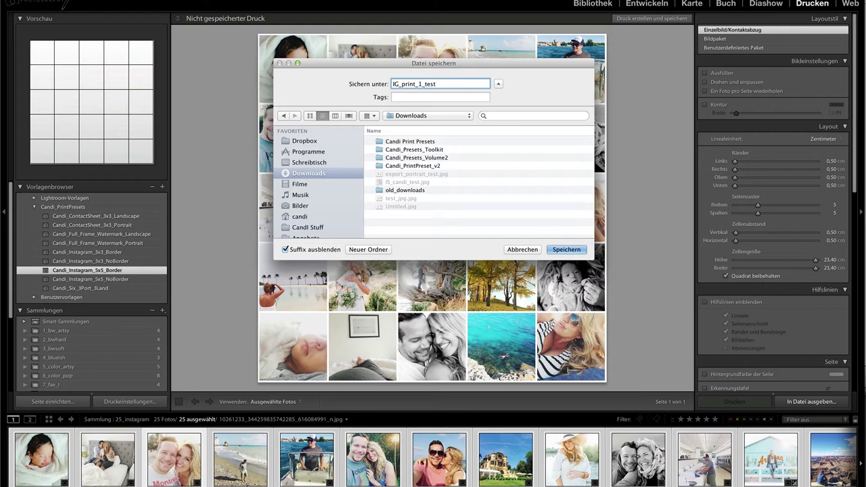
pyautogui.press('Return')
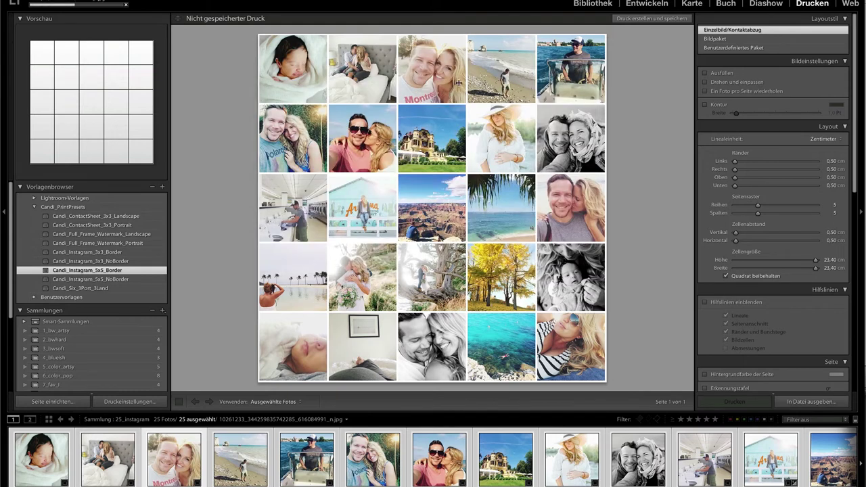
pyautogui.moveTo(4, 135)
pyautogui.click(15, 127)
pyautogui.click(321, 140)
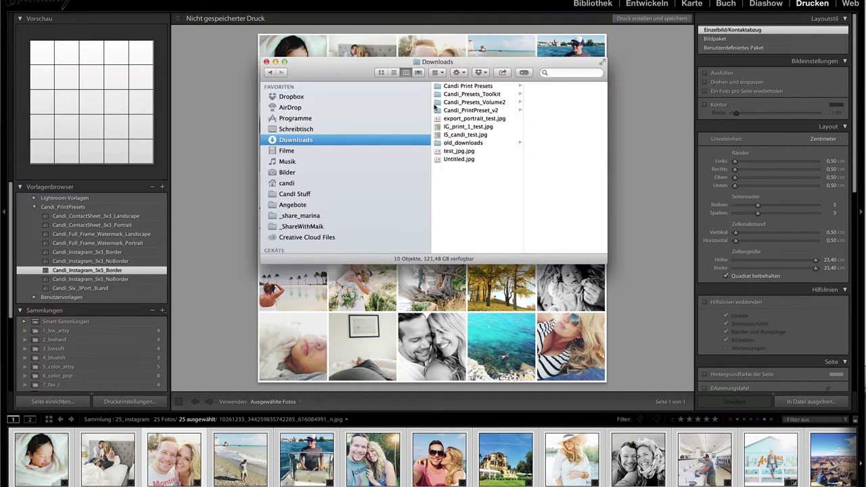
pyautogui.click(457, 128)
pyautogui.press('space')
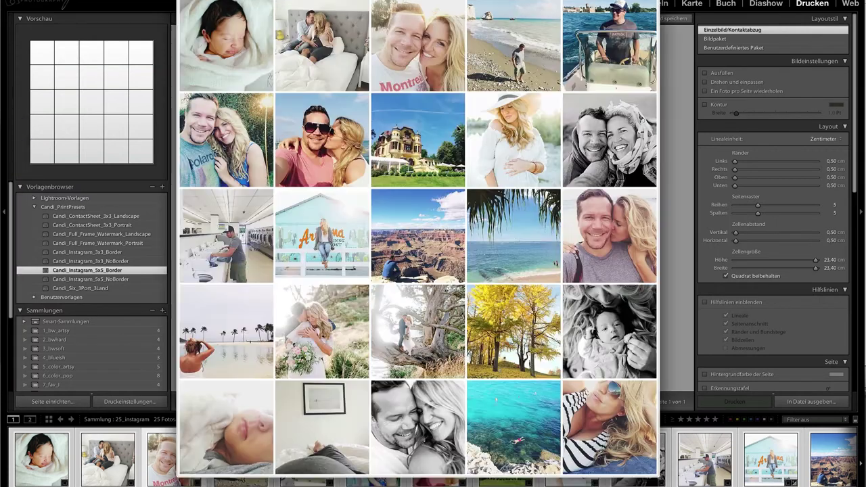
pyautogui.moveTo(385, 19); pyautogui.dragTo(337, 19)
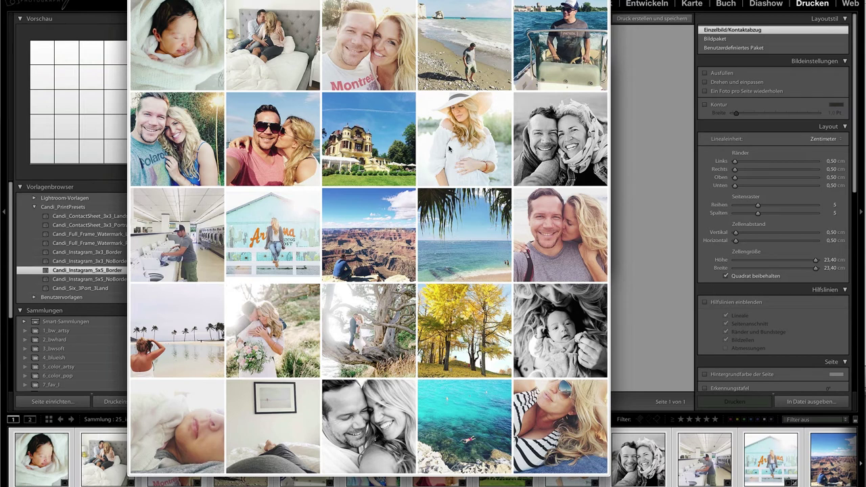
pyautogui.press('space')
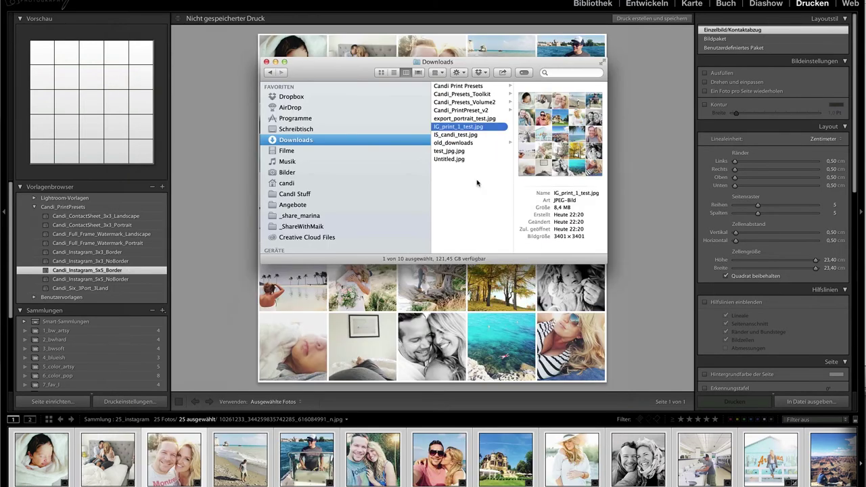
pyautogui.click(296, 20)
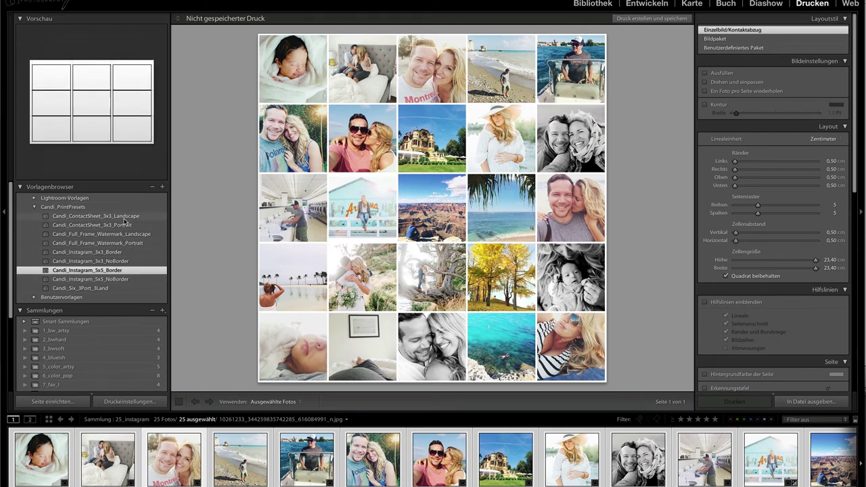
# Apply Candi_ContactSheet_3x3_Landscape and select all nine photos from 10_fav_IV and 11_16_Candi_Love
pyautogui.click(125, 218)
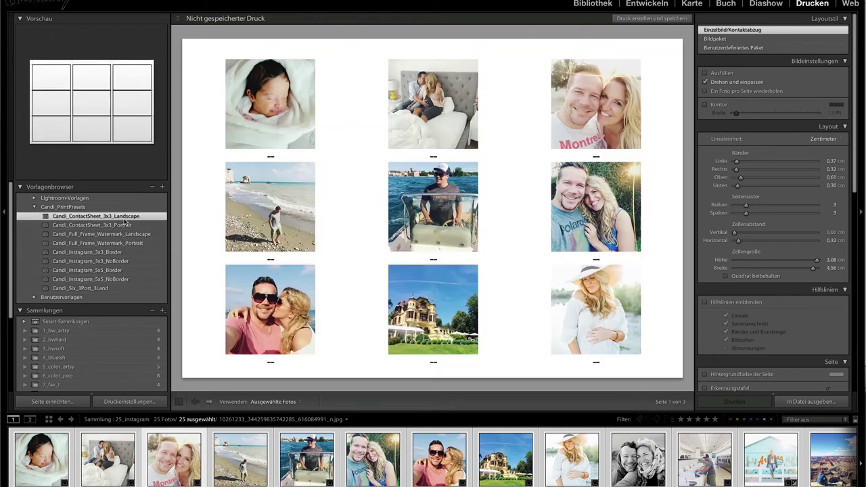
pyautogui.scroll(-2, 107, 376)
pyautogui.click(106, 371)
pyautogui.click(113, 380)
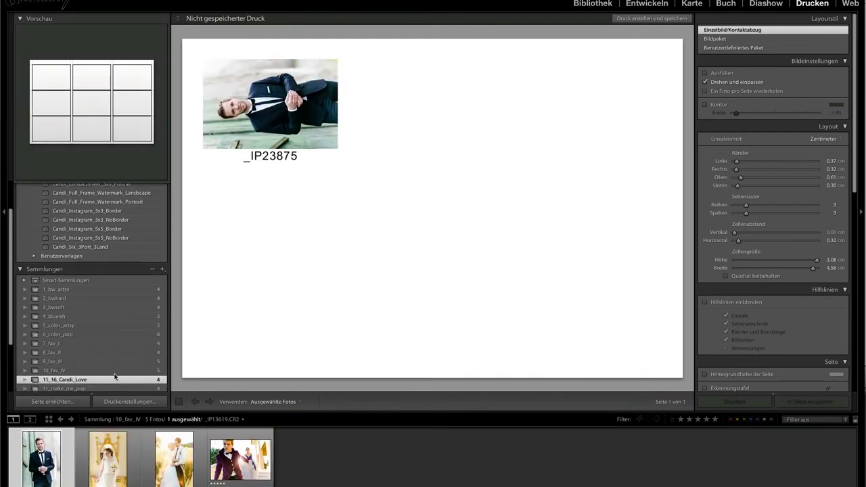
pyautogui.keyDown('ctrl'); pyautogui.click(113, 371); pyautogui.keyUp('ctrl')
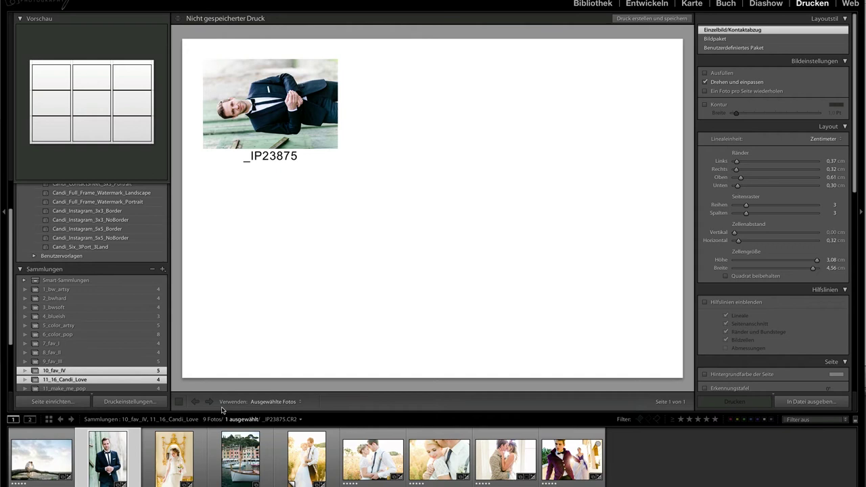
pyautogui.hotkey('ctrl', 'a')
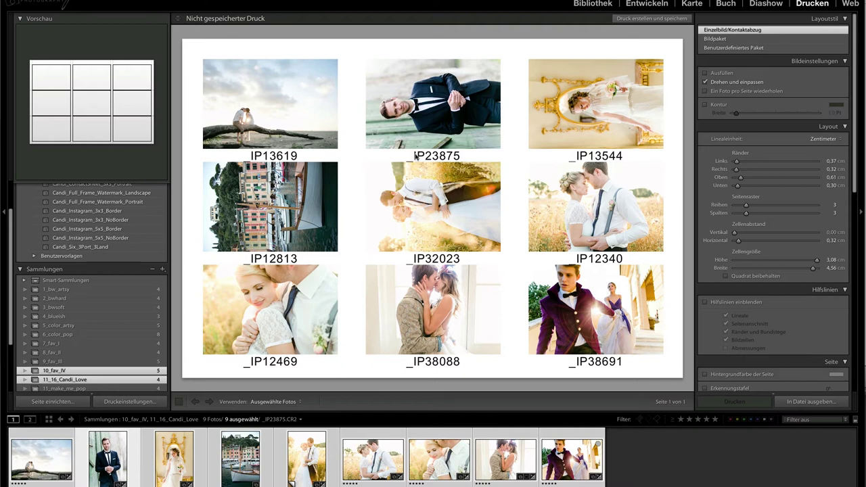
# Switch to Candi_ContactSheet_3x3_Portrait with Rotate to Fit left off
pyautogui.click(713, 84)
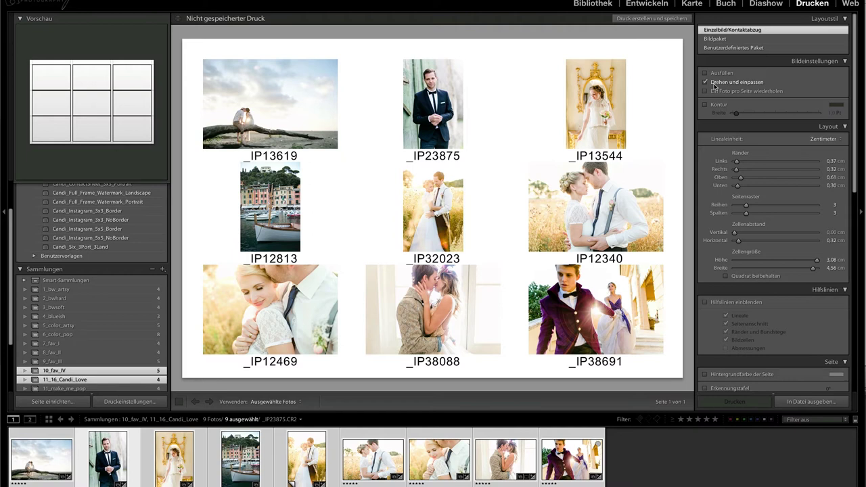
pyautogui.scroll(1, 119, 234)
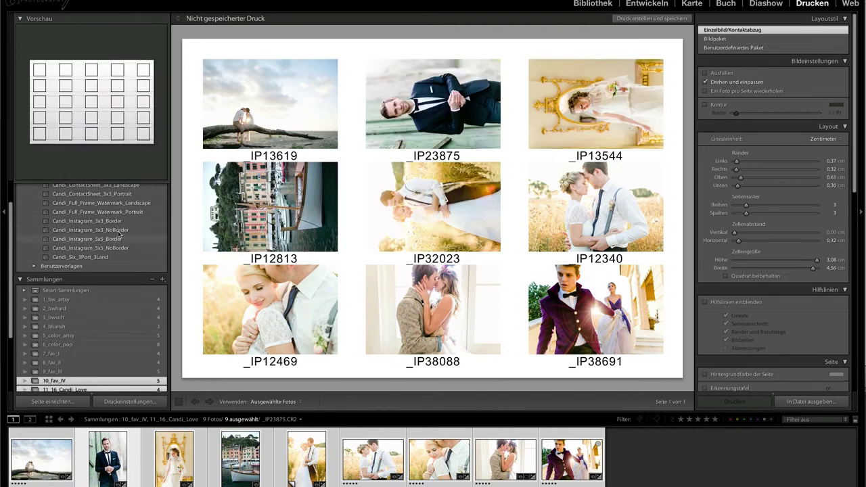
pyautogui.scroll(1, 119, 234)
pyautogui.click(108, 220)
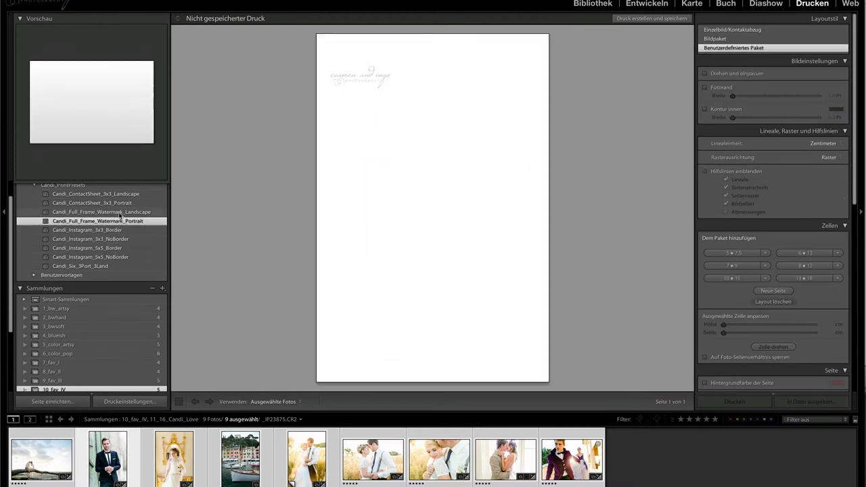
pyautogui.click(92, 203)
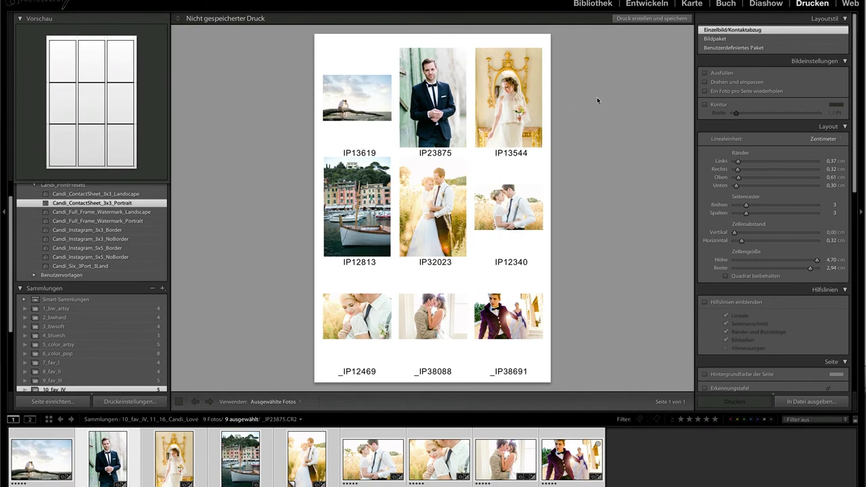
pyautogui.click(705, 82)
pyautogui.click(705, 81)
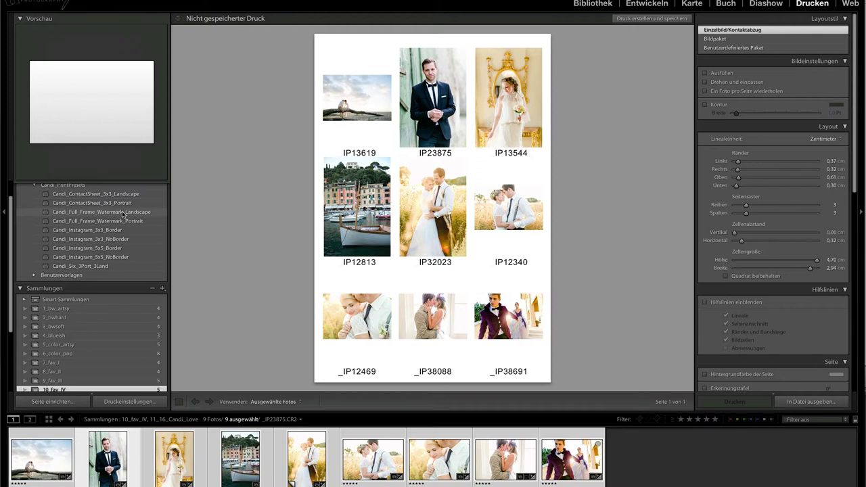
# Apply Candi_Full_Frame_Watermark_Landscape and place photo _IP12340 on the page
pyautogui.click(123, 213)
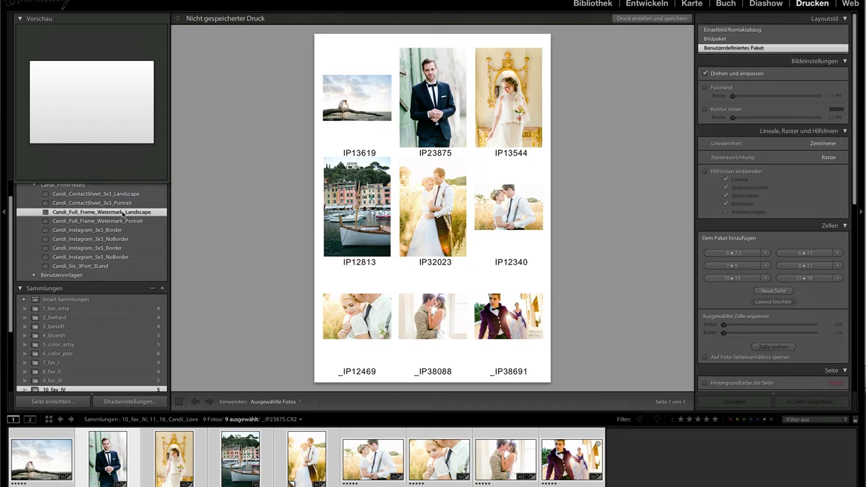
pyautogui.click(332, 452)
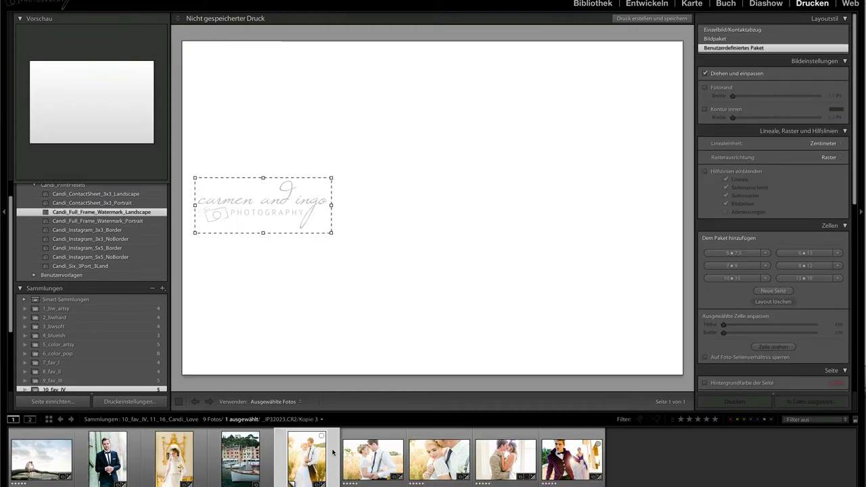
pyautogui.moveTo(365, 456); pyautogui.dragTo(396, 331)
# Move the watermark to the top-right corner, then select photo _IP32023
pyautogui.moveTo(271, 207); pyautogui.dragTo(485, 343)
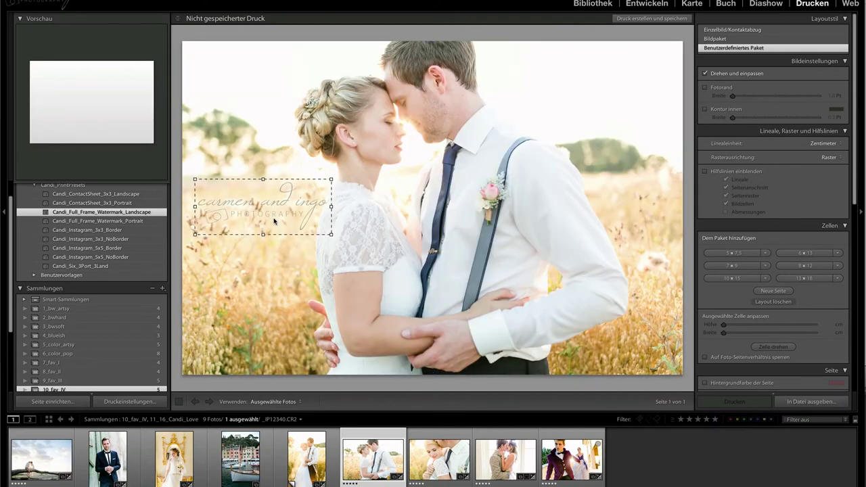
pyautogui.moveTo(571, 270)
pyautogui.mouseDown()
pyautogui.moveTo(198, 94)
pyautogui.moveTo(277, 89)
pyautogui.mouseUp()
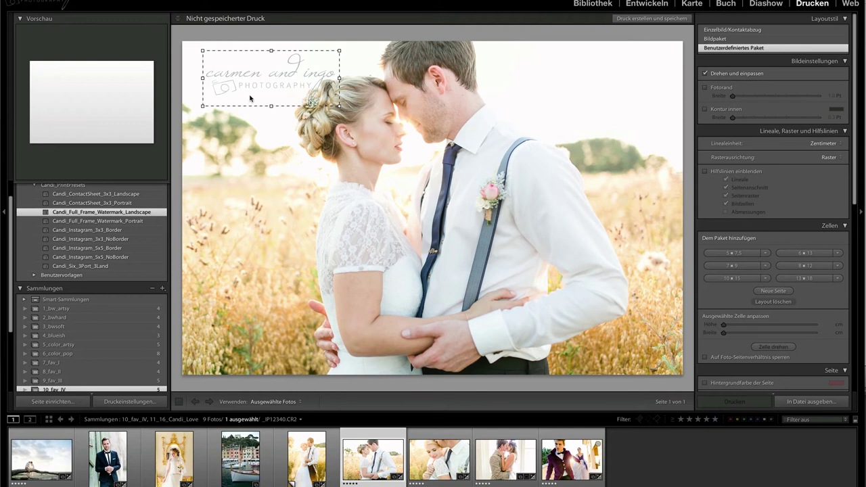
pyautogui.moveTo(277, 79); pyautogui.dragTo(551, 85)
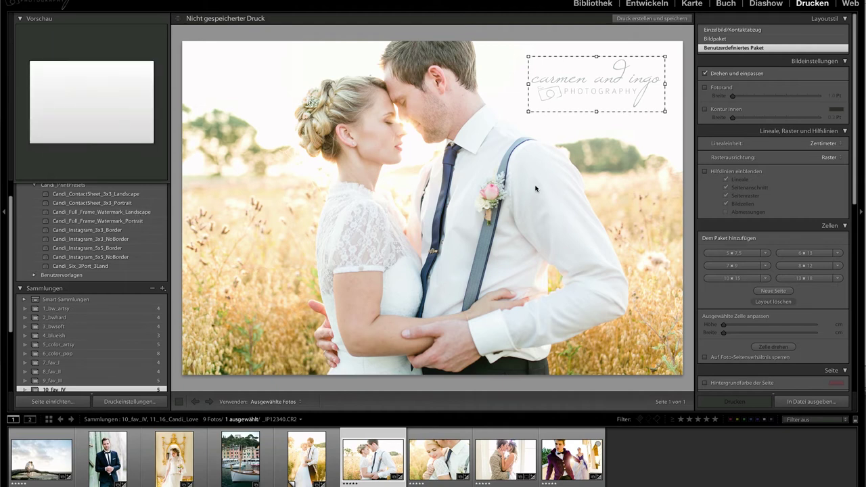
pyautogui.click(320, 441)
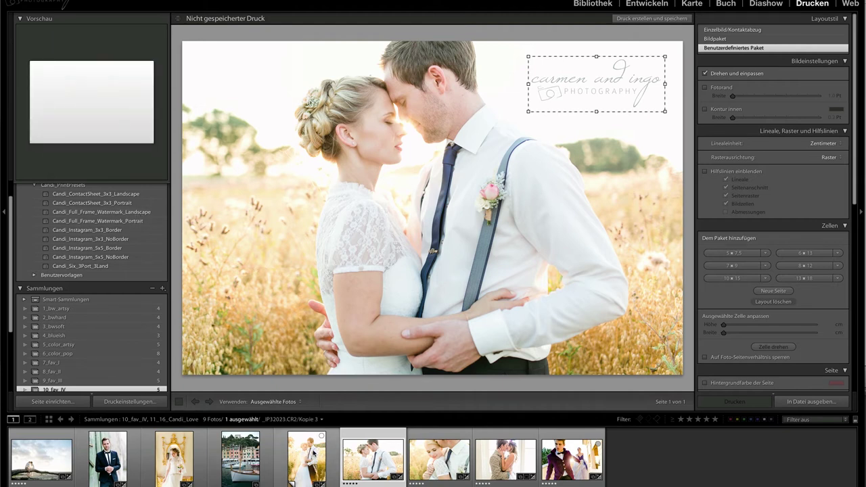
# Apply Candi_Full_Frame_Watermark_Portrait and place the portrait couple photo on the page
pyautogui.click(139, 221)
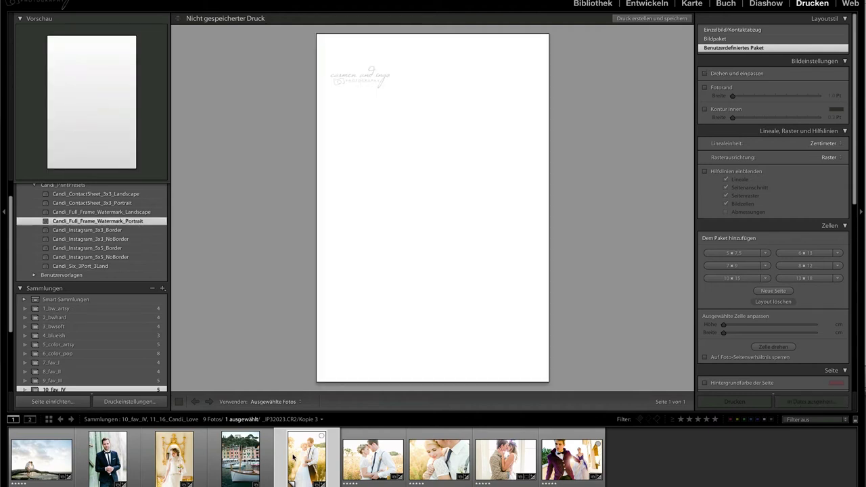
pyautogui.moveTo(293, 458); pyautogui.dragTo(426, 264)
pyautogui.moveTo(395, 65)
pyautogui.mouseDown()
pyautogui.moveTo(404, 332)
pyautogui.moveTo(410, 66)
pyautogui.mouseUp()
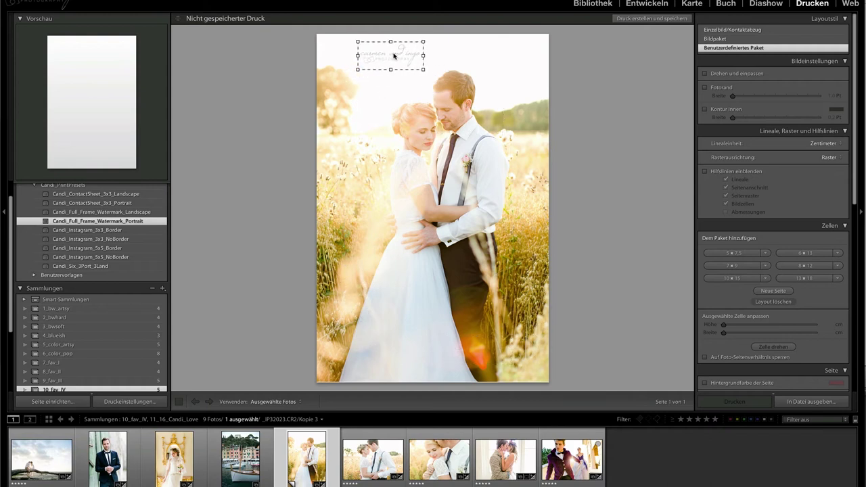
# Fine-tune the watermark position, then switch to the six-cell Candi_Six_3Port_3Land template
pyautogui.scroll(-3, 783, 230)
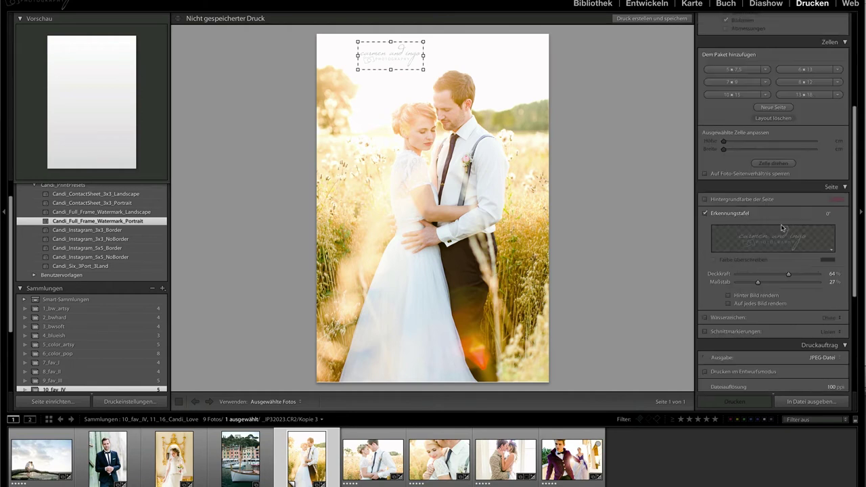
pyautogui.scroll(-3, 784, 223)
pyautogui.scroll(-2, 781, 176)
pyautogui.scroll(-2, 778, 148)
pyautogui.scroll(1, 778, 148)
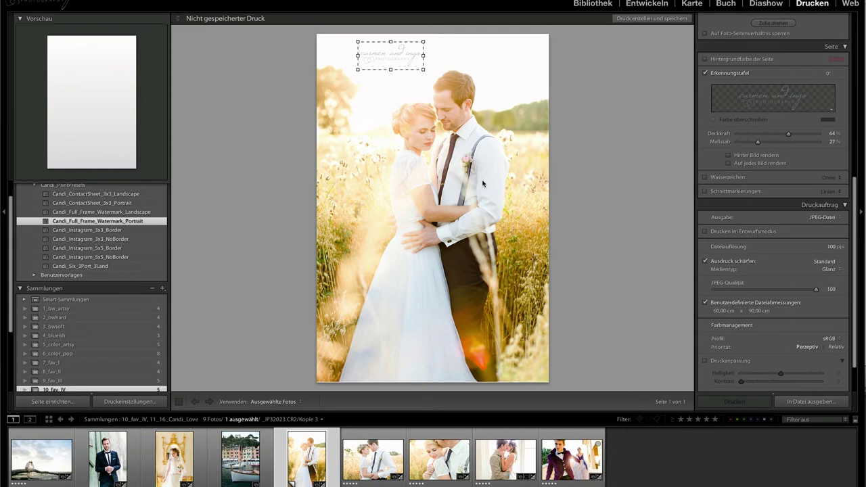
pyautogui.moveTo(395, 52); pyautogui.dragTo(402, 62)
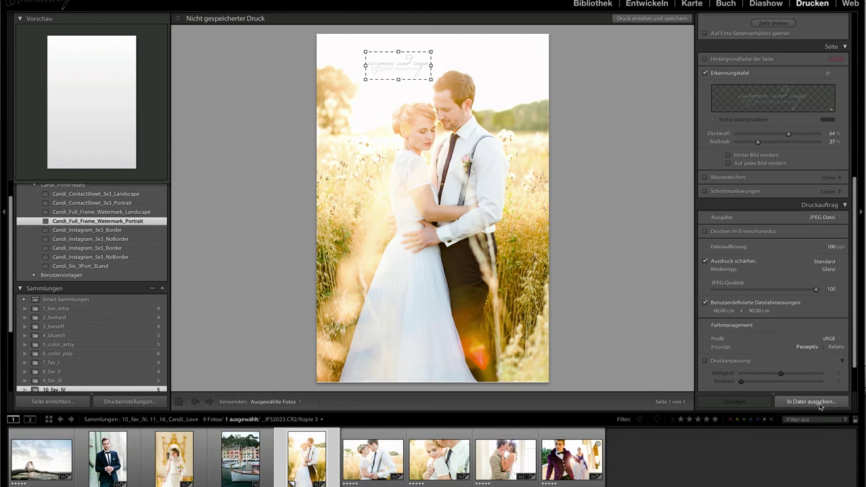
pyautogui.click(122, 267)
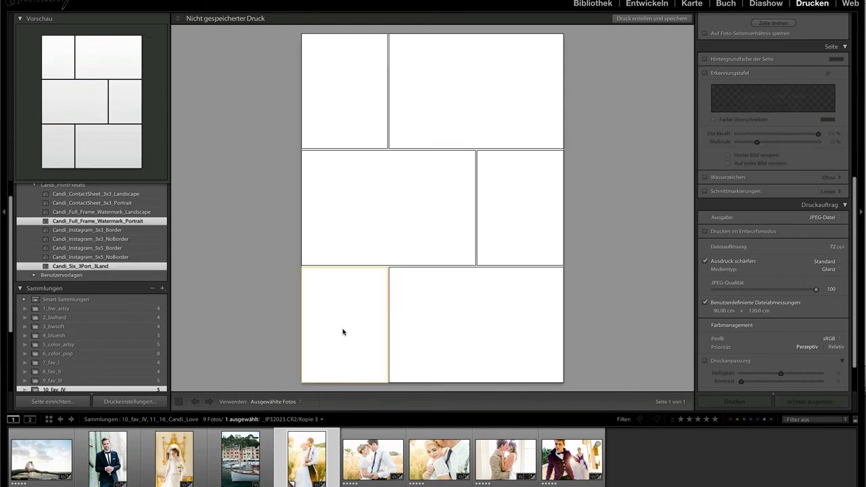
pyautogui.moveTo(310, 450); pyautogui.dragTo(342, 332)
pyautogui.moveTo(439, 452); pyautogui.dragTo(444, 304)
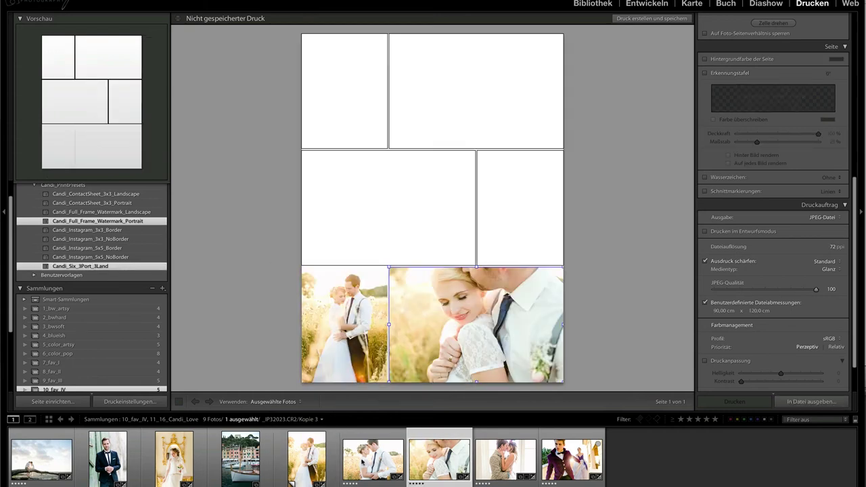
pyautogui.moveTo(372, 452); pyautogui.dragTo(370, 203)
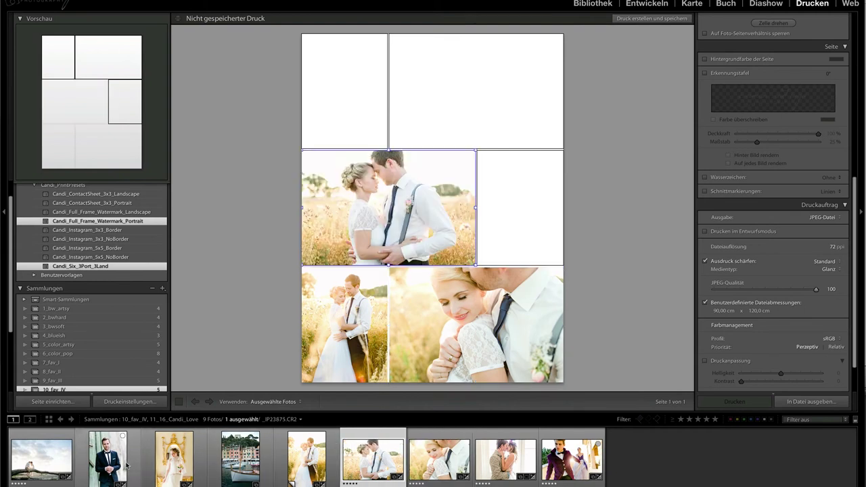
pyautogui.moveTo(51, 460); pyautogui.dragTo(460, 150)
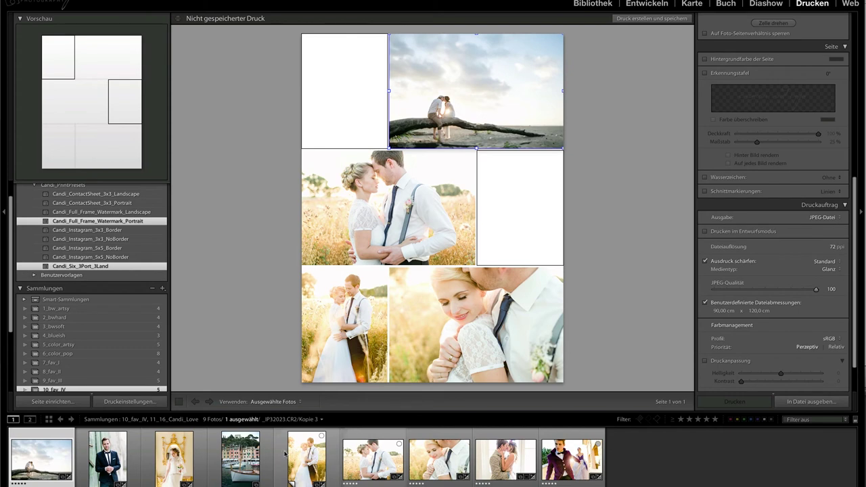
pyautogui.click(611, 169)
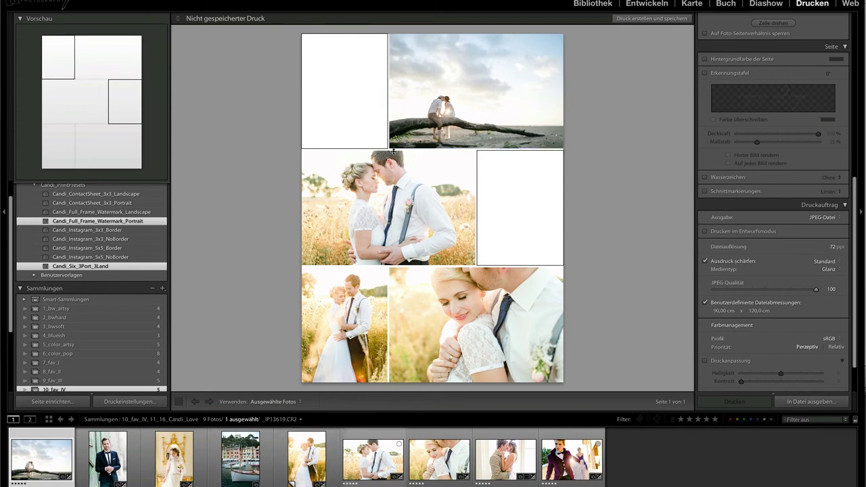
pyautogui.click(367, 121)
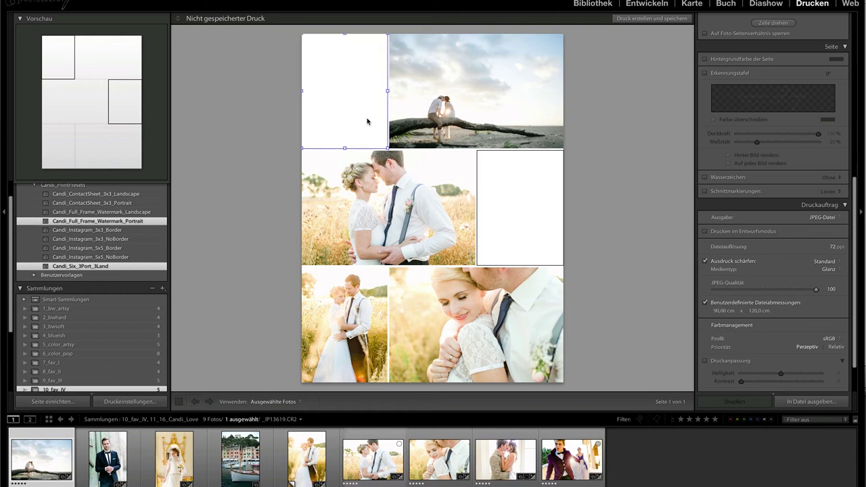
pyautogui.moveTo(360, 108); pyautogui.dragTo(415, 182)
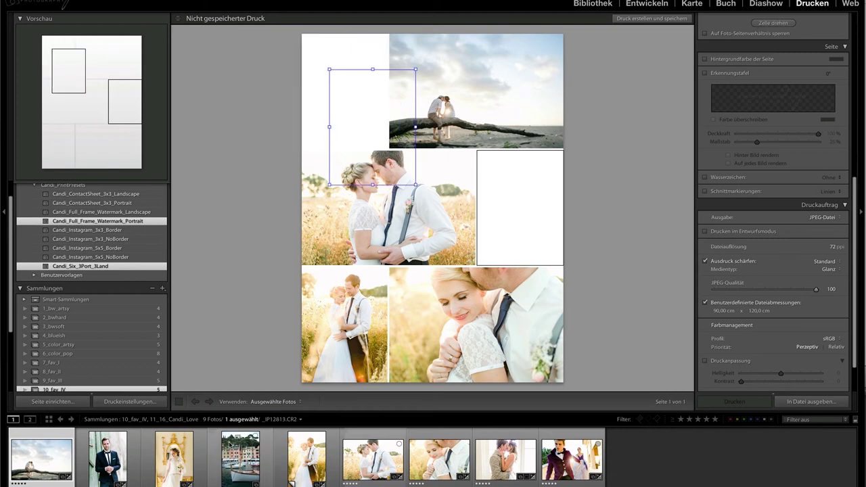
pyautogui.moveTo(240, 457)
pyautogui.mouseDown()
pyautogui.moveTo(394, 133)
pyautogui.moveTo(362, 88)
pyautogui.mouseUp()
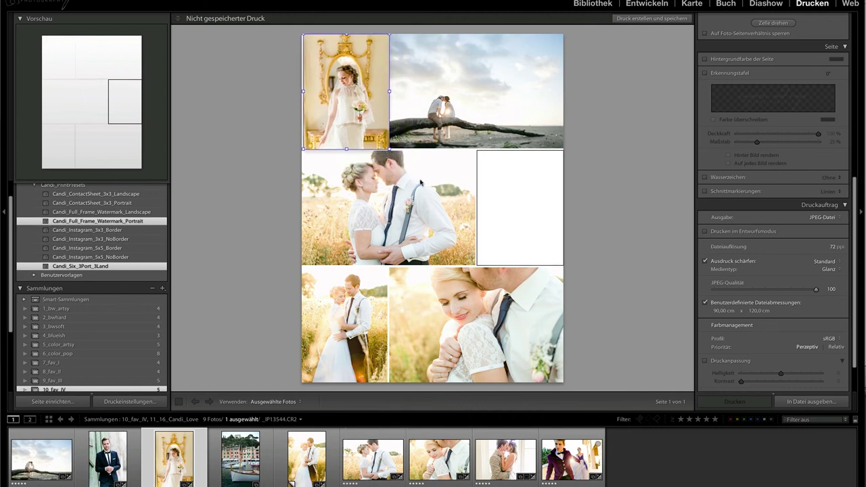
pyautogui.click(102, 266)
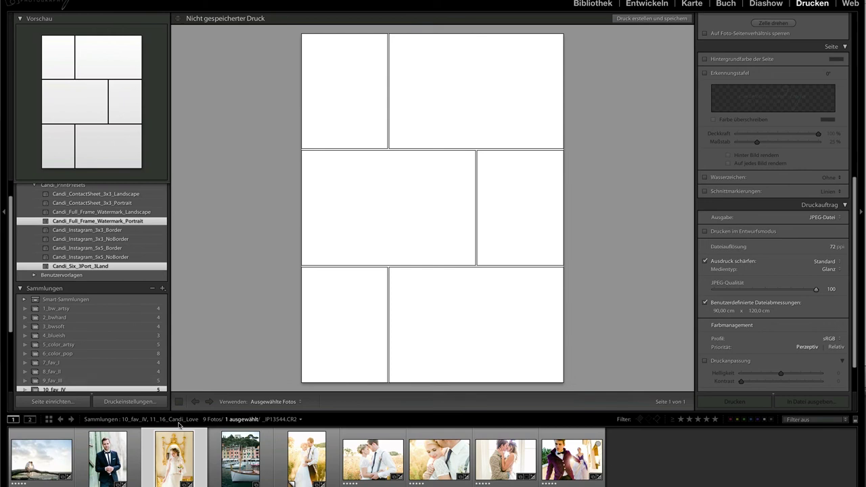
# Import all ten Candi_Kombo templates from the Candi Print Presets folder into Candi_PrintPresets
pyautogui.scroll(1, 138, 228)
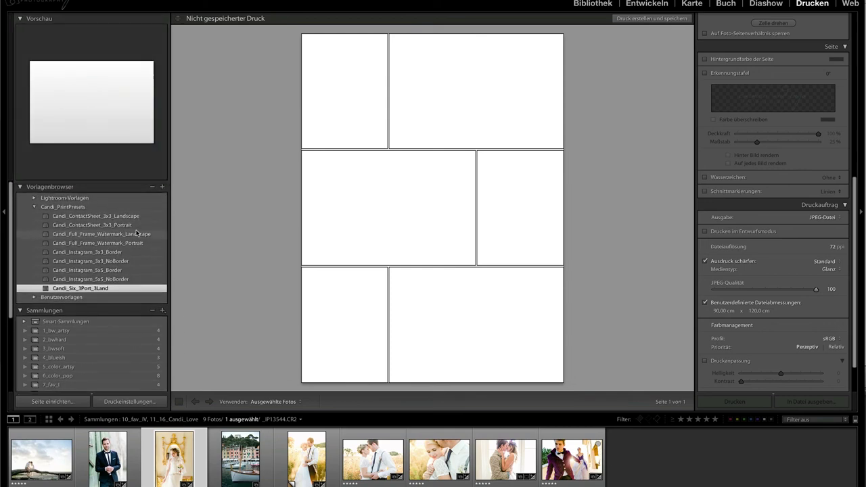
pyautogui.rightClick(113, 211)
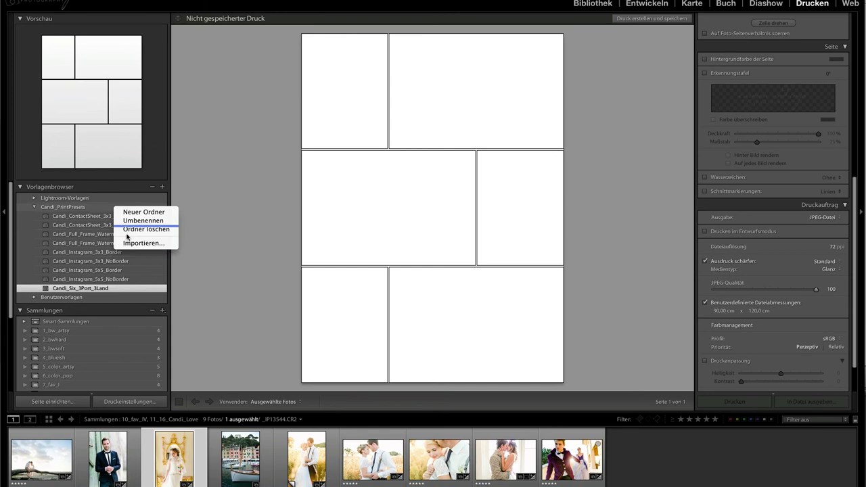
pyautogui.click(129, 245)
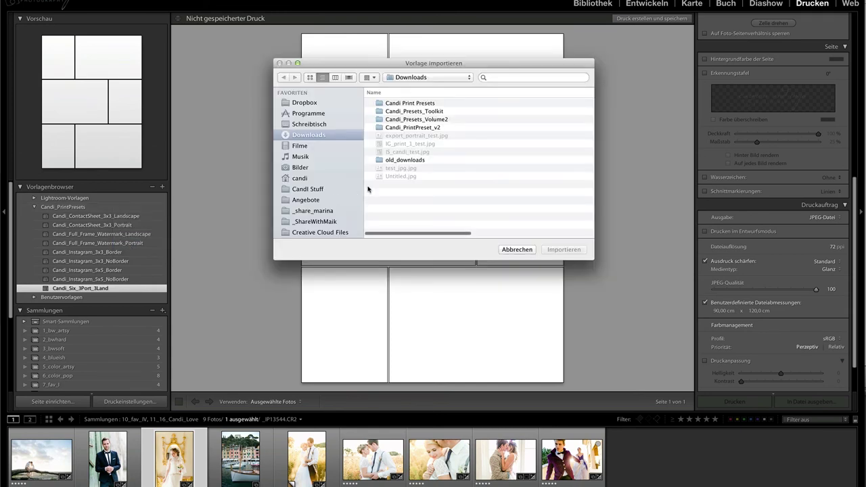
pyautogui.doubleClick(409, 103)
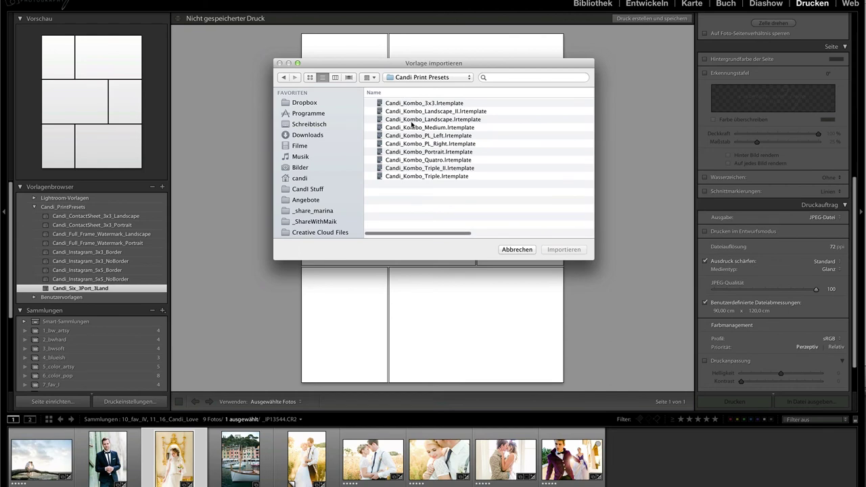
pyautogui.hotkey('ctrl', 'a')
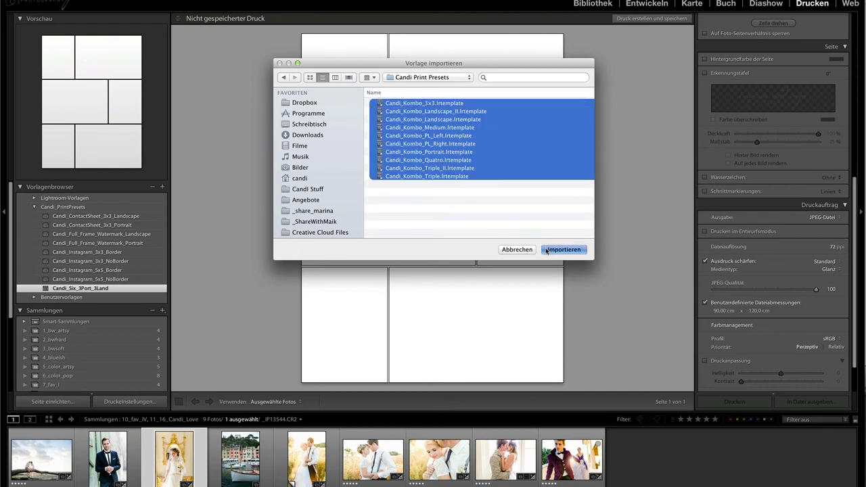
pyautogui.click(547, 251)
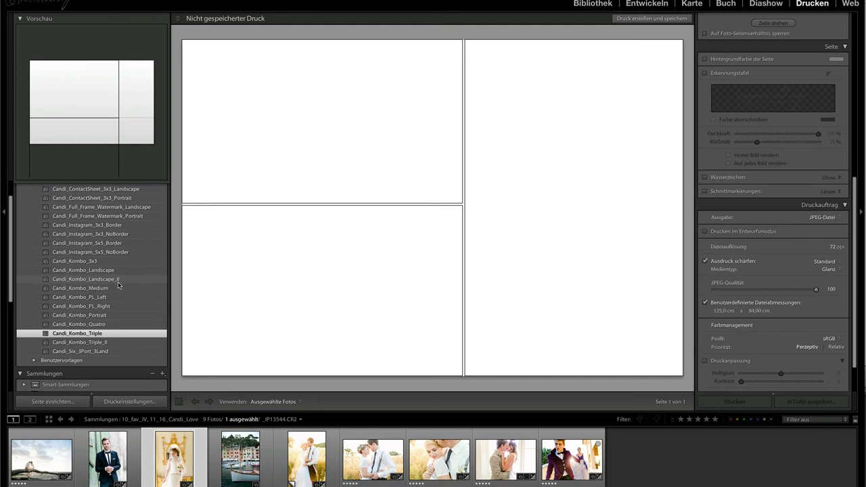
# Apply Candi_Kombo_Portrait and add 9_fav_III to 10_fav_IV and 11_16_Candi_Love, showing 14 photos
pyautogui.click(111, 316)
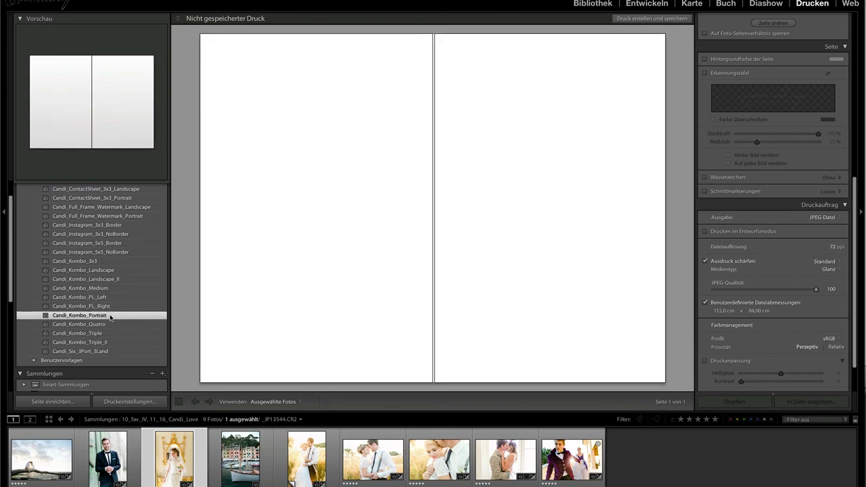
pyautogui.click(308, 463)
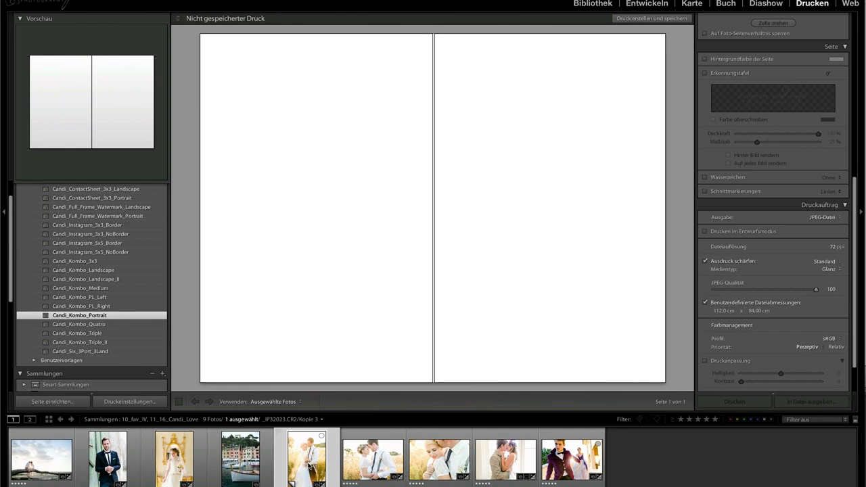
pyautogui.scroll(-2, 106, 345)
pyautogui.scroll(-2, 109, 343)
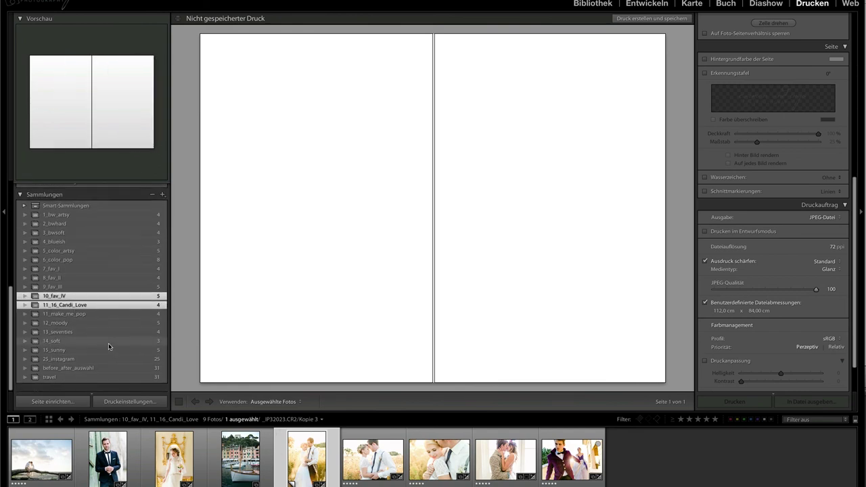
pyautogui.scroll(-1, 99, 322)
pyautogui.click(95, 292)
pyautogui.keyDown('shift'); pyautogui.click(94, 309); pyautogui.keyUp('shift')
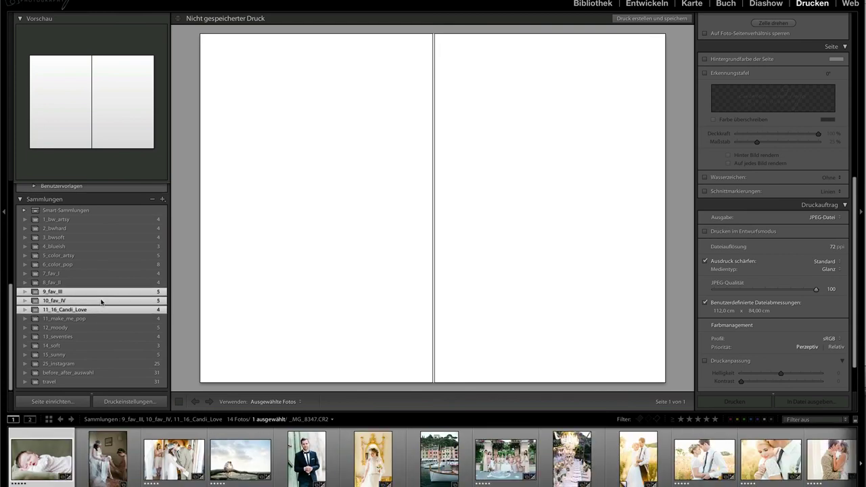
pyautogui.scroll(5, 93, 309)
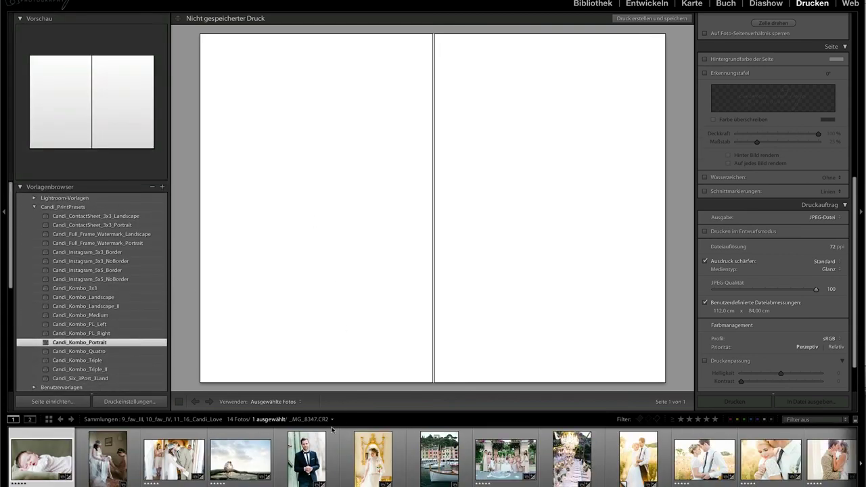
pyautogui.scroll(-2, 466, 458)
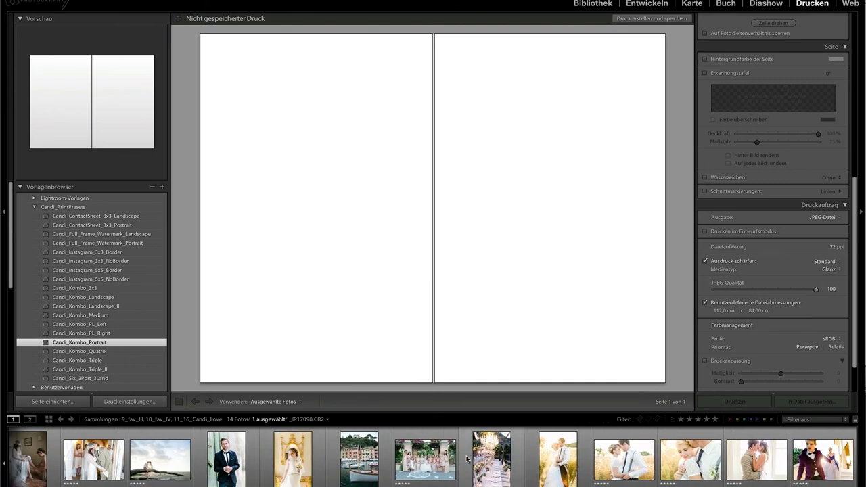
# Fill the cells with the chandelier and bride photos, and export as export_portrait_test, replacing the old file
pyautogui.moveTo(484, 457); pyautogui.dragTo(370, 282)
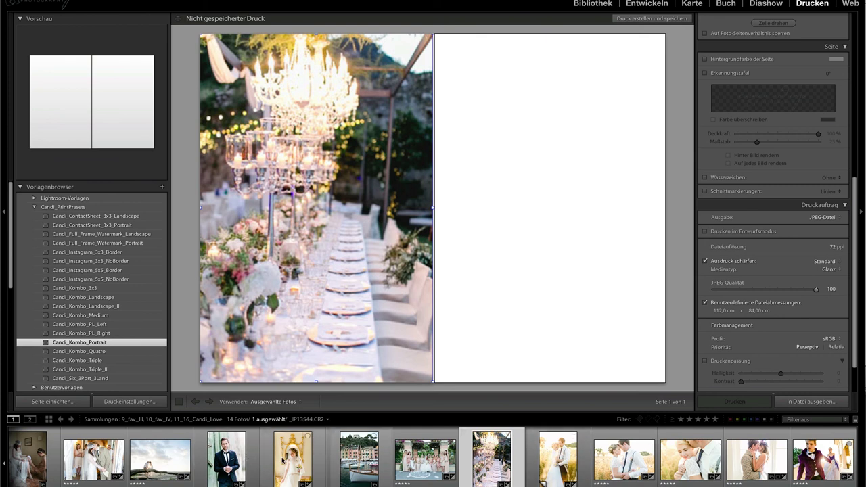
pyautogui.moveTo(291, 457)
pyautogui.mouseDown()
pyautogui.moveTo(517, 233)
pyautogui.moveTo(508, 234)
pyautogui.mouseUp()
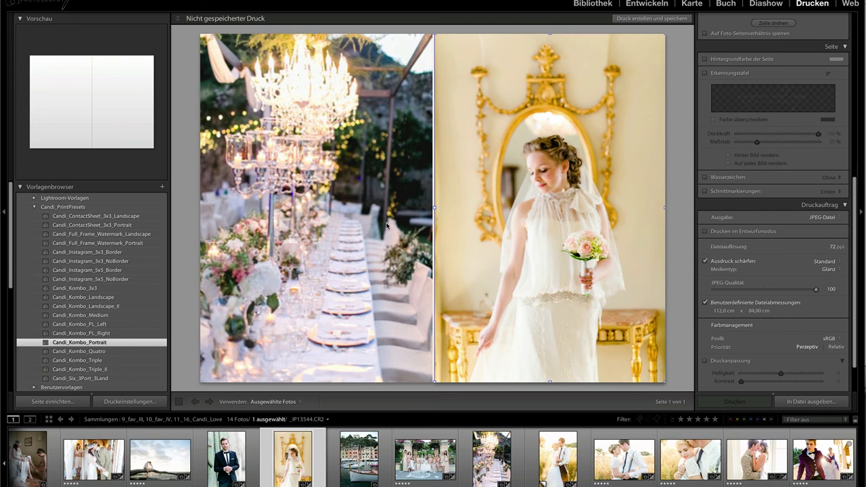
pyautogui.click(817, 405)
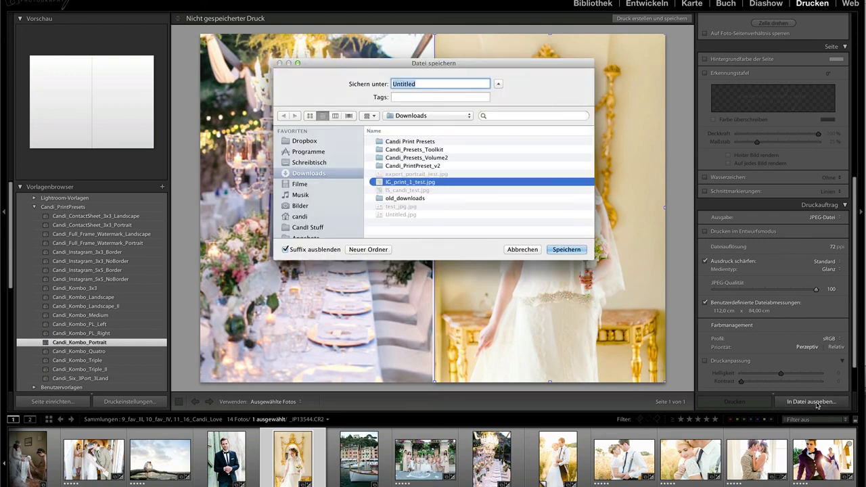
pyautogui.click(441, 175)
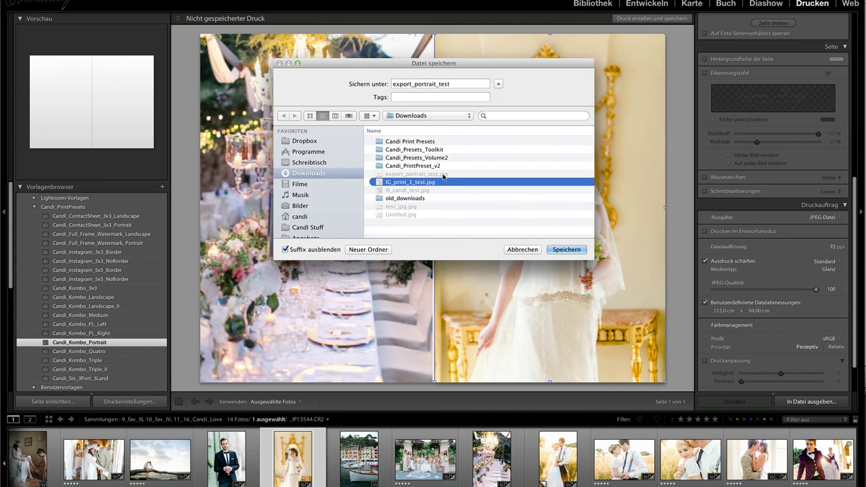
pyautogui.click(556, 249)
pyautogui.click(502, 124)
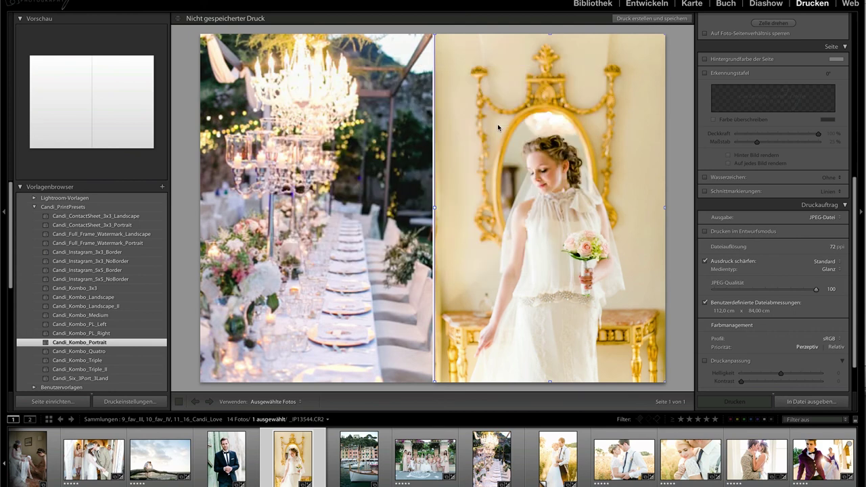
pyautogui.click(16, 128)
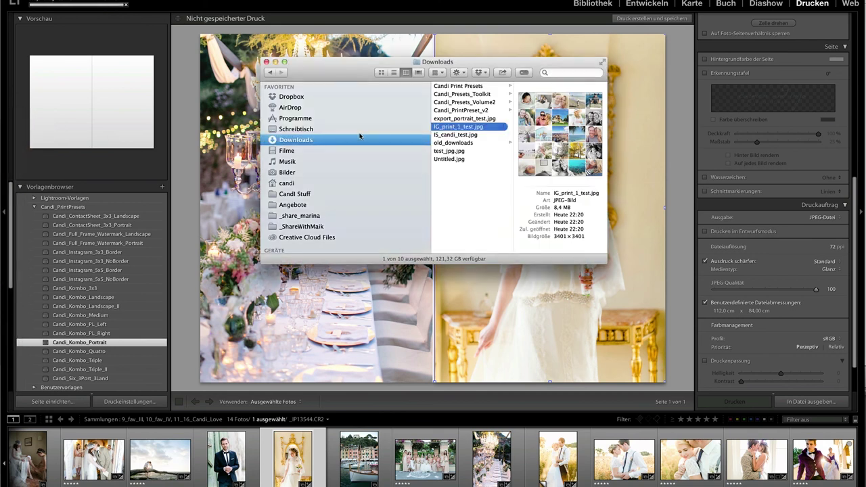
# Quick Look export_portrait_test.jpg in Downloads to confirm the two-photo page JPEG
pyautogui.click(464, 120)
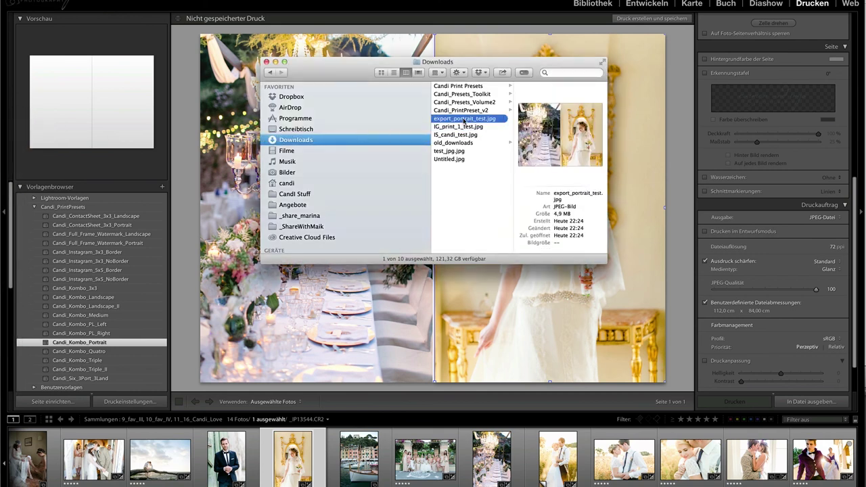
pyautogui.press('space')
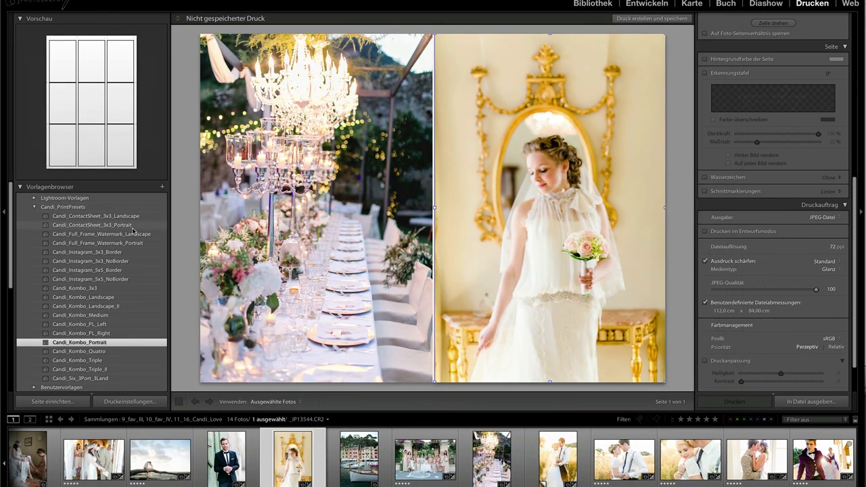
# Show the couple-in-the-golden-field photo alone in Loupe view with all panels hidden
pyautogui.scroll(-3, 132, 257)
pyautogui.scroll(2, 133, 279)
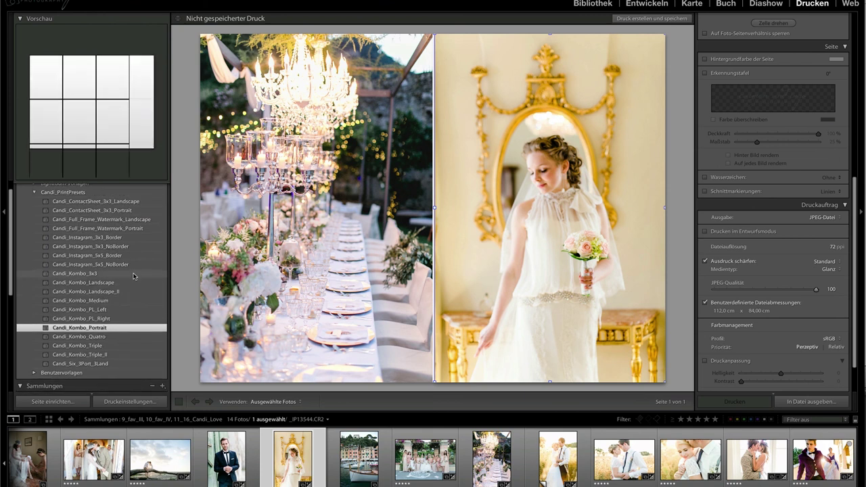
pyautogui.click(552, 452)
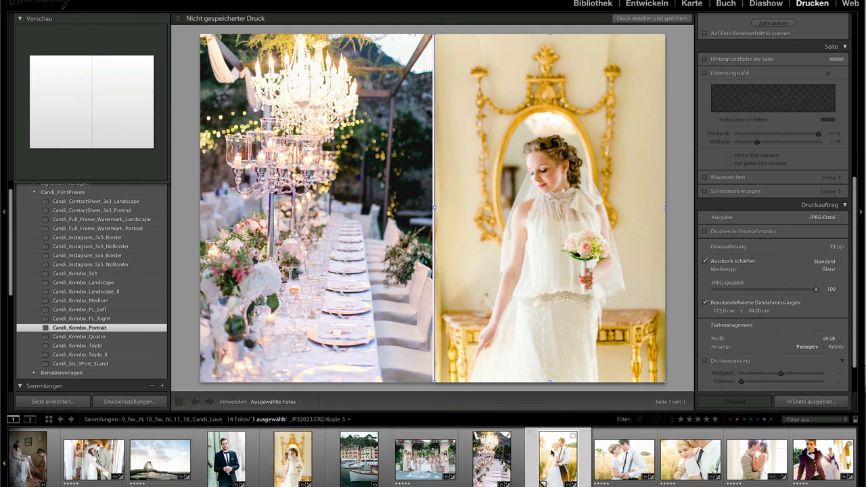
pyautogui.doubleClick(553, 452)
pyautogui.hotkey('shift', 'Tab')
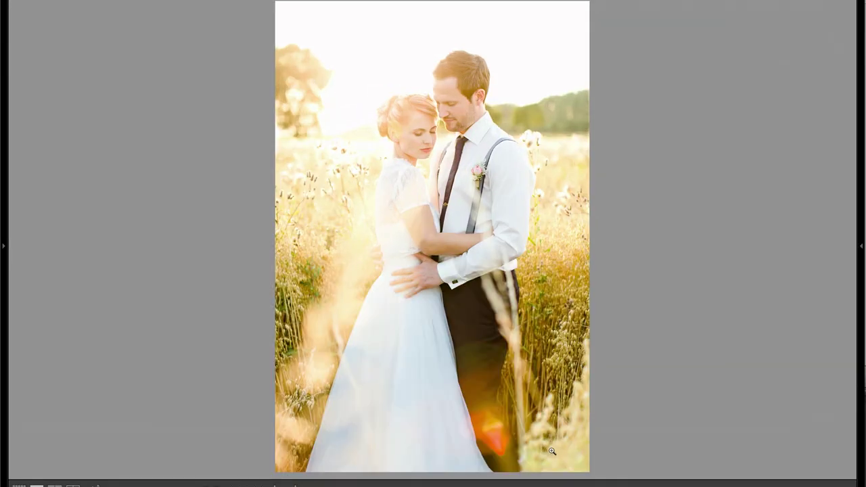